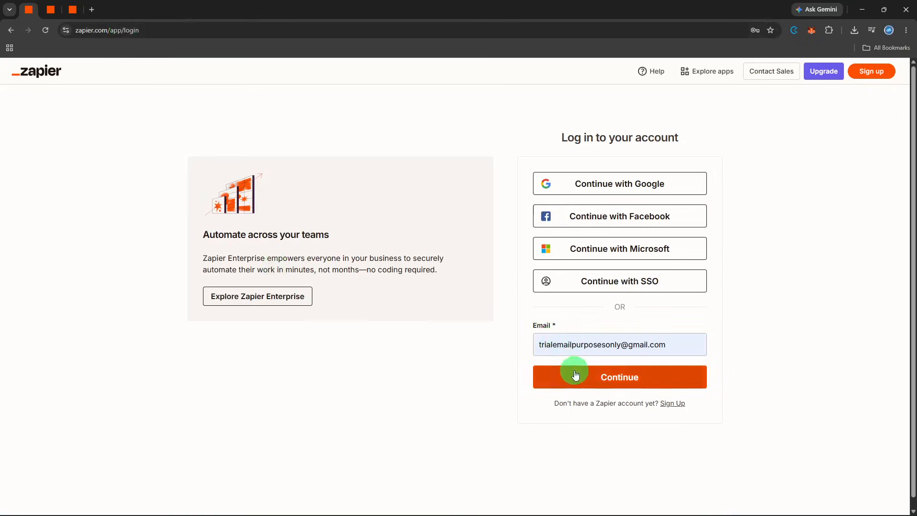
Step: Open the app connections page and look through the connected apps, such as Google Forms and Airtable
key("ctrl+Tab")
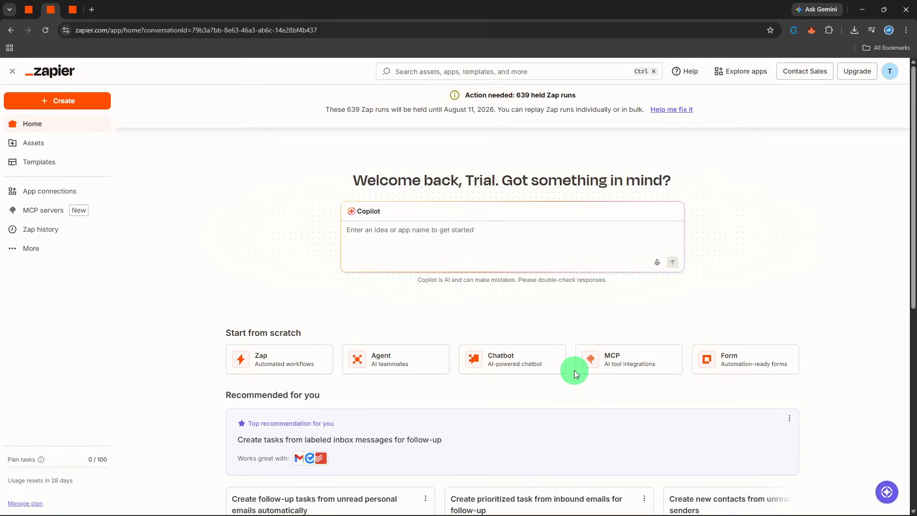
left_click(60, 194)
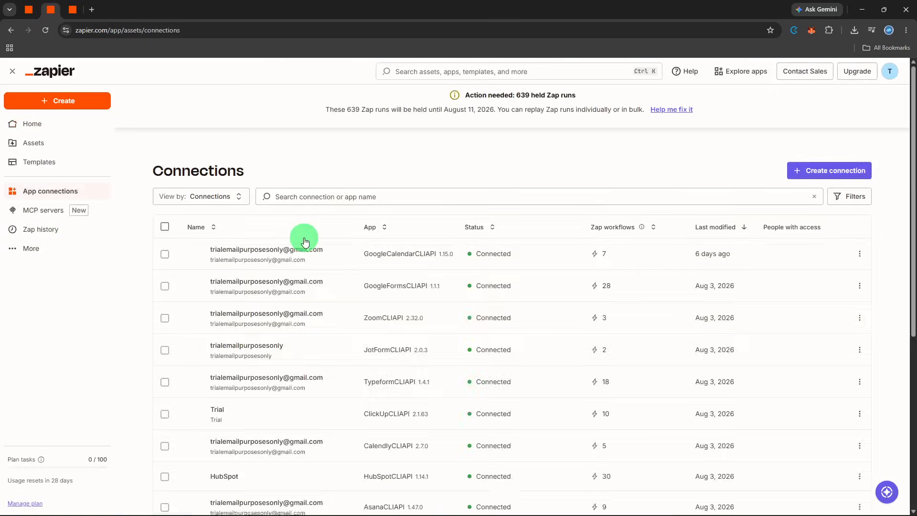
scroll(303, 236, "down", 2)
scroll(303, 237, "down", 1)
scroll(304, 237, "up", 3)
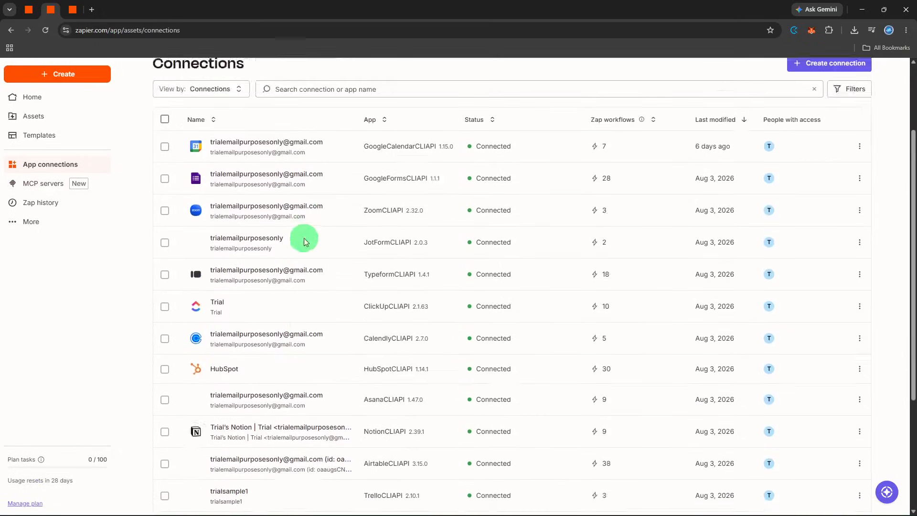
Step: Create a new Zap workflow and choose Google Forms as its trigger app by searching for "forms"
left_click(90, 107)
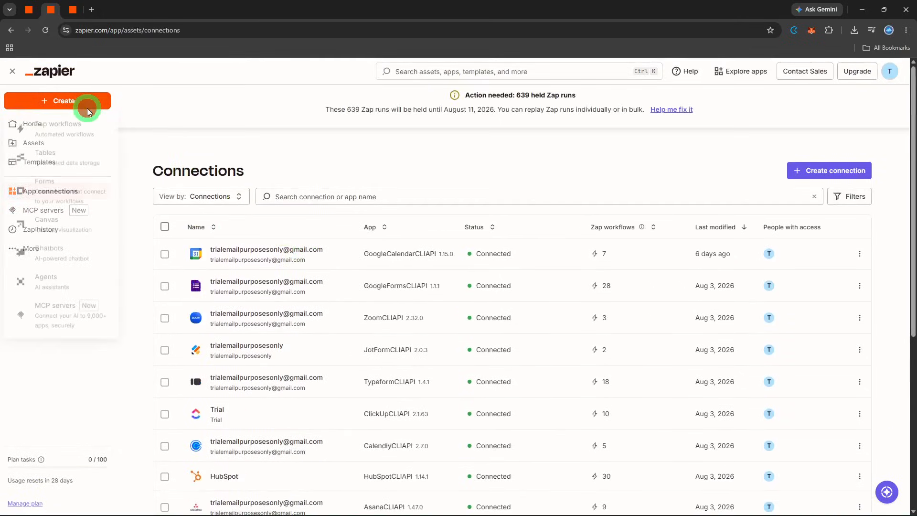
left_click(81, 136)
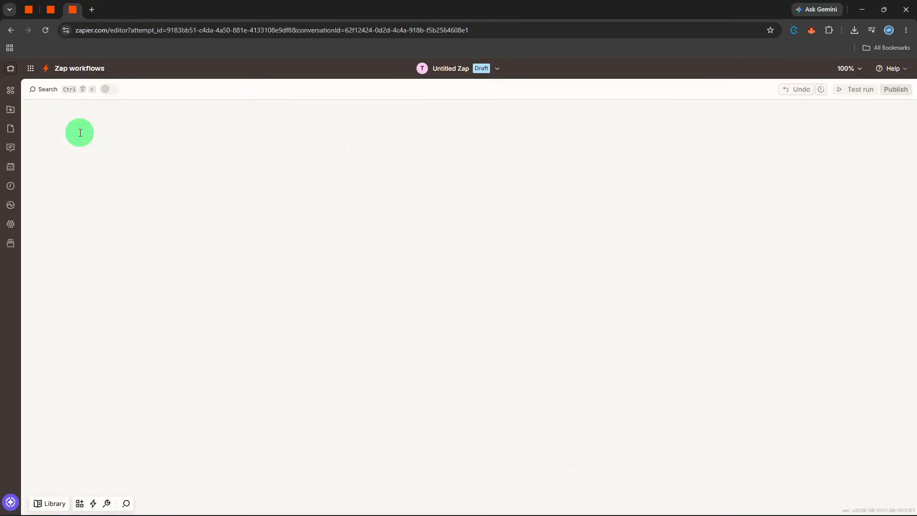
left_click(407, 298)
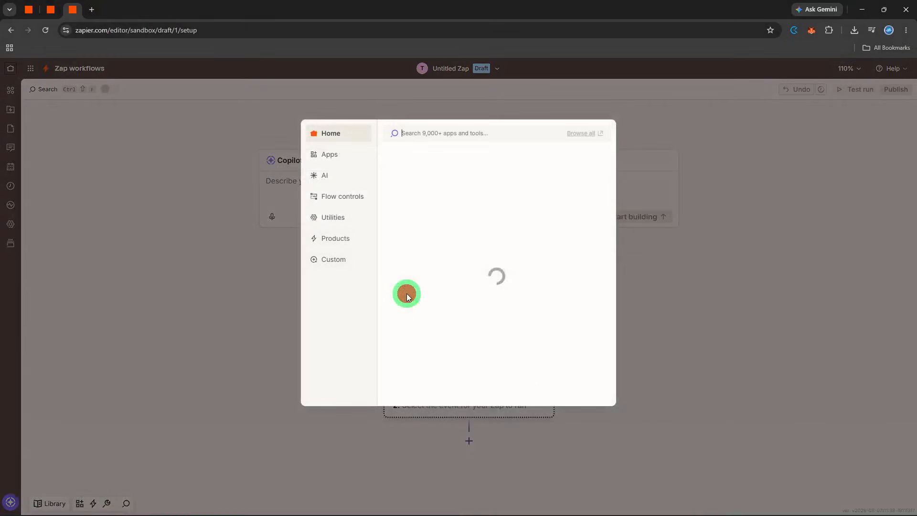
type("forms")
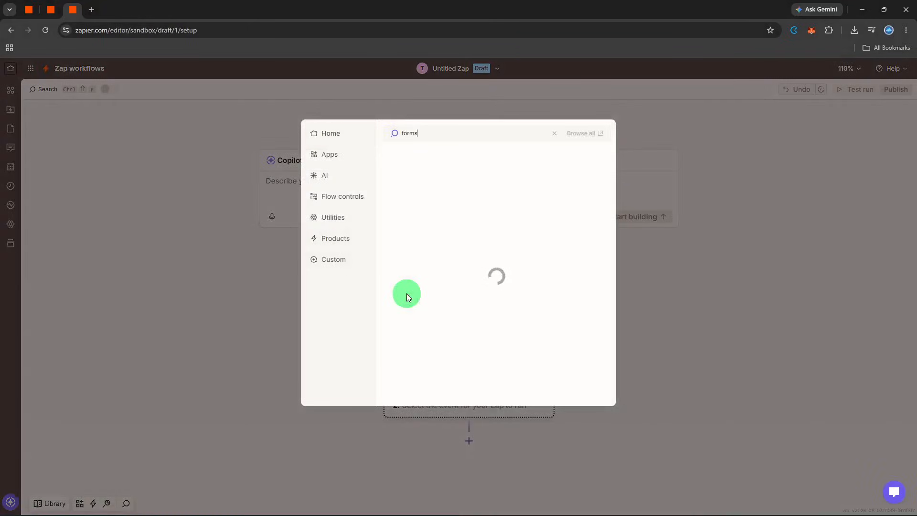
left_click(459, 158)
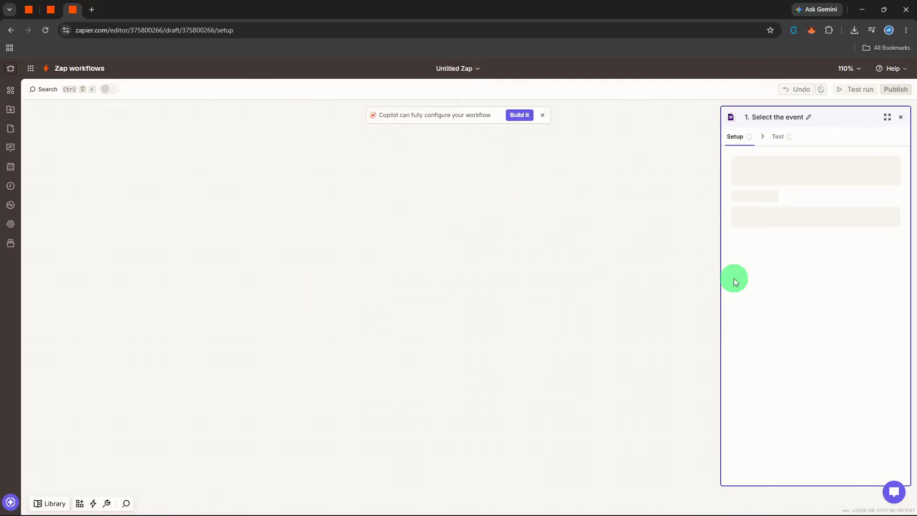
Step: Set the Google Forms trigger event to New Form Response and continue to the trigger's configuration
left_click(766, 215)
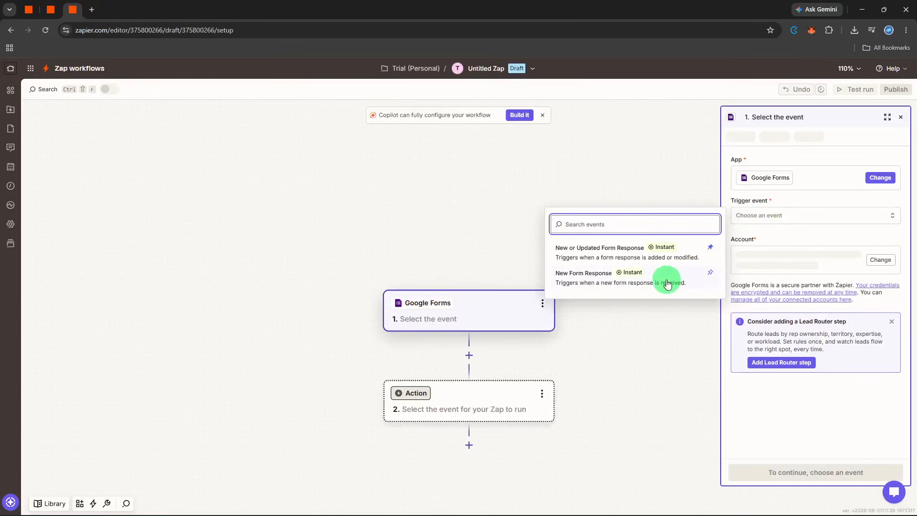
left_click(668, 282)
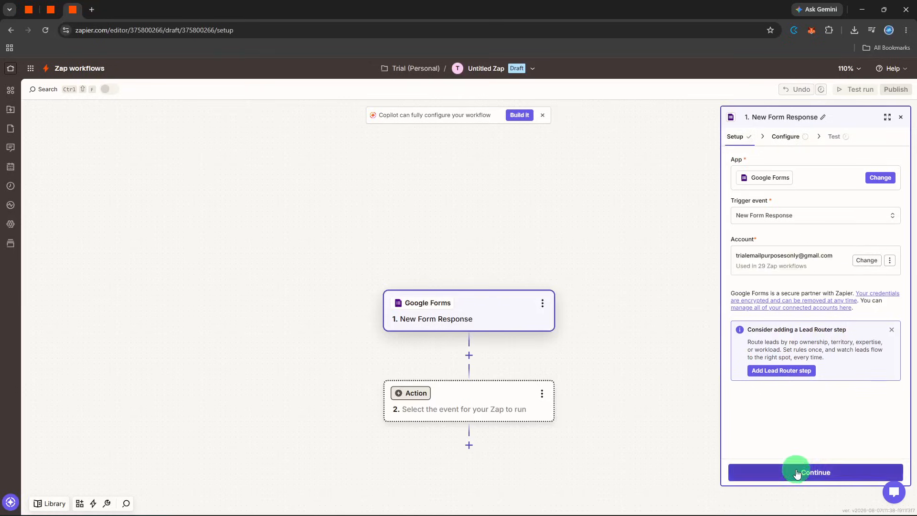
left_click(795, 470)
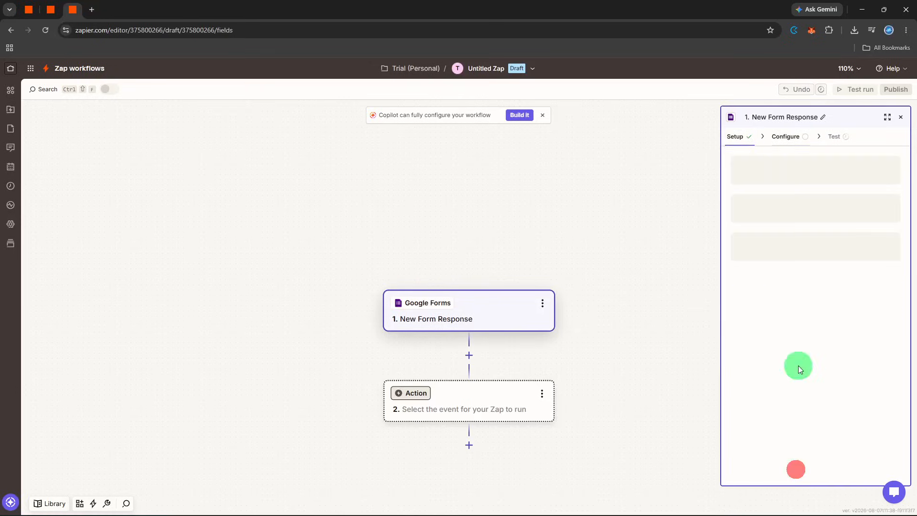
Step: Choose the Finance Requests form for the trigger, then test the trigger and continue with the Form Response A record
left_click(777, 173)
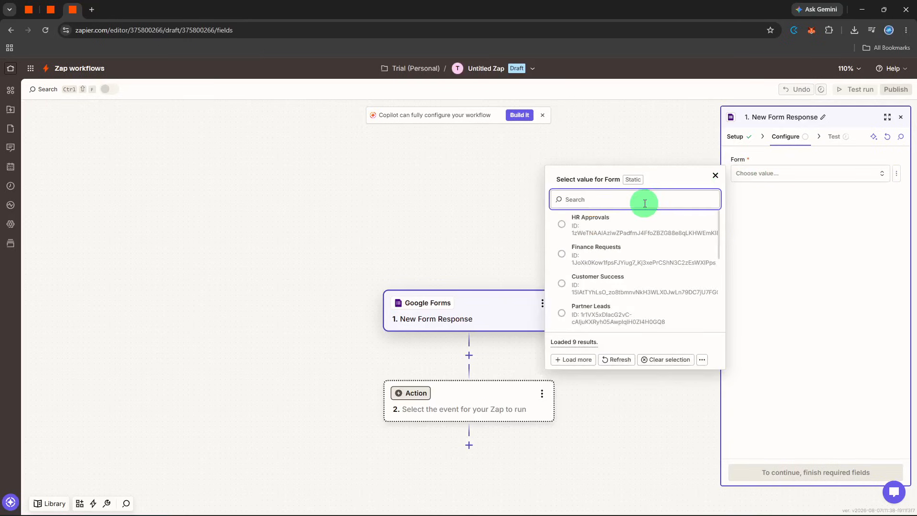
left_click(626, 249)
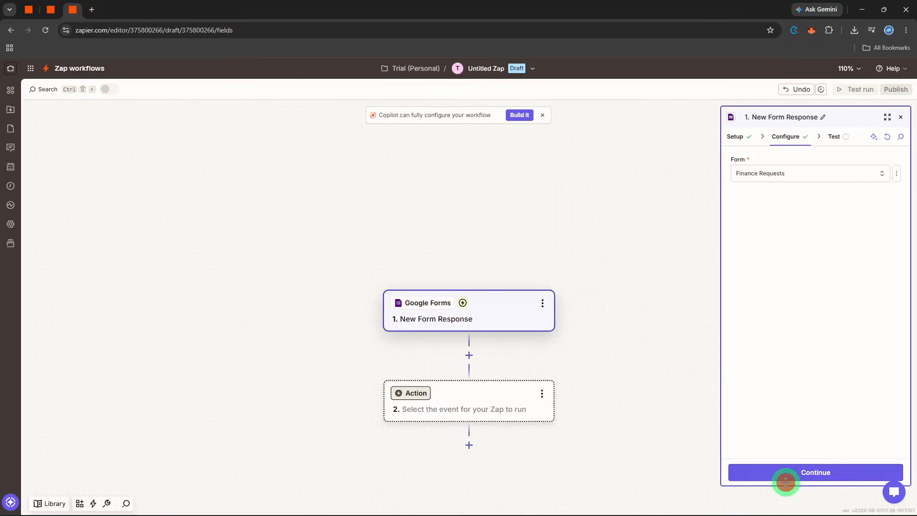
left_click(787, 475)
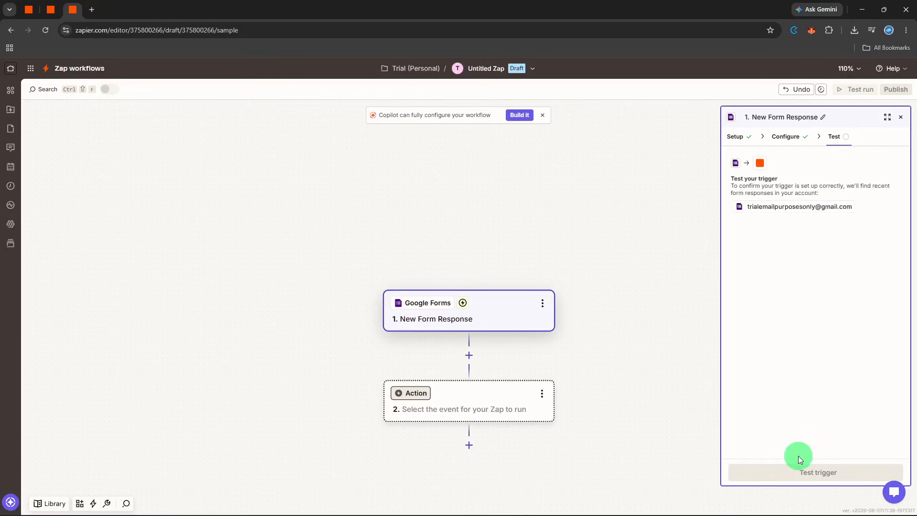
left_click(797, 471)
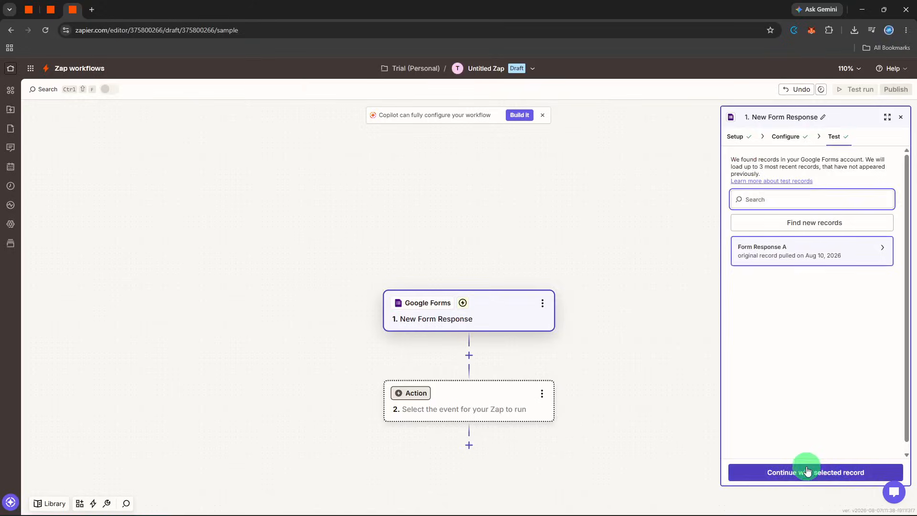
left_click(806, 467)
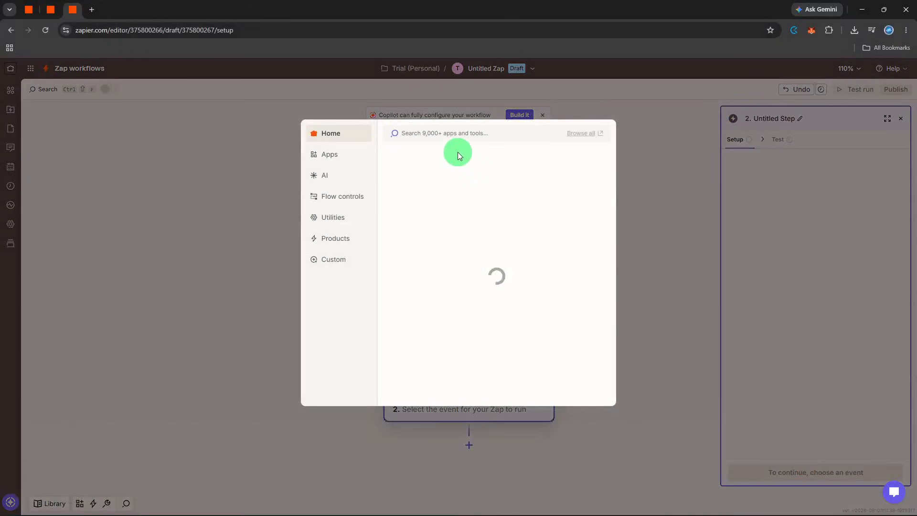
Step: Choose Airtable as the action app with the Create Record event and continue to the action's configuration
type("airtable")
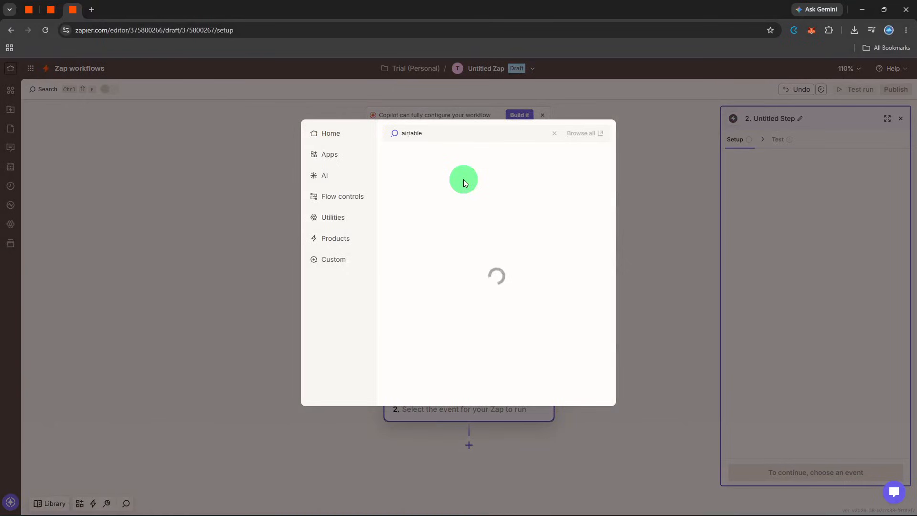
left_click(464, 155)
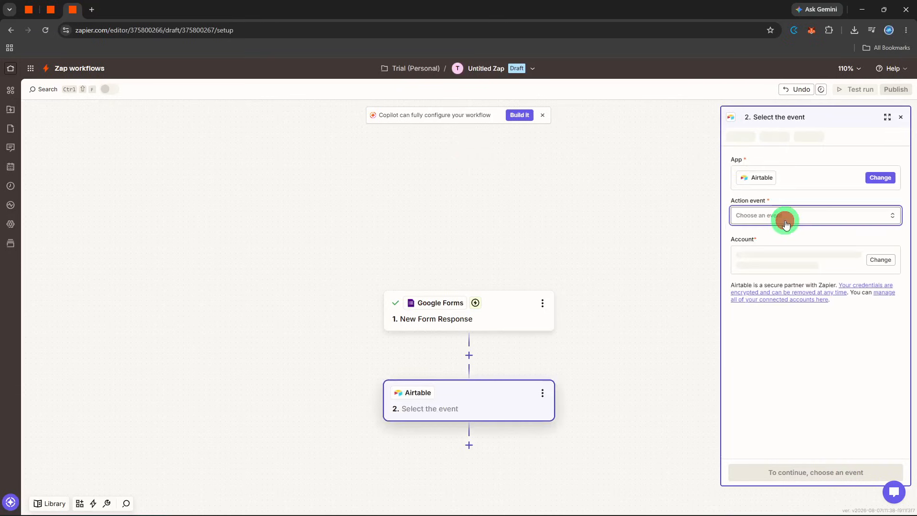
left_click(783, 217)
left_click(616, 369)
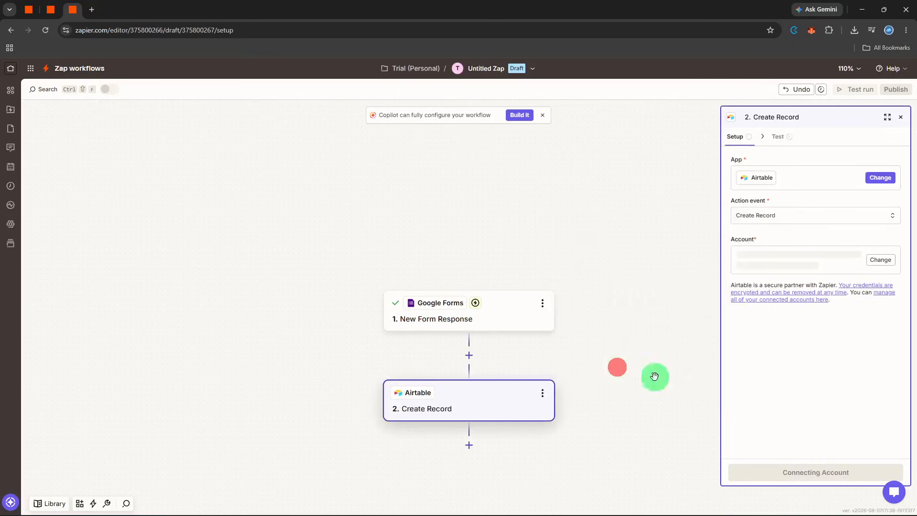
left_click(774, 470)
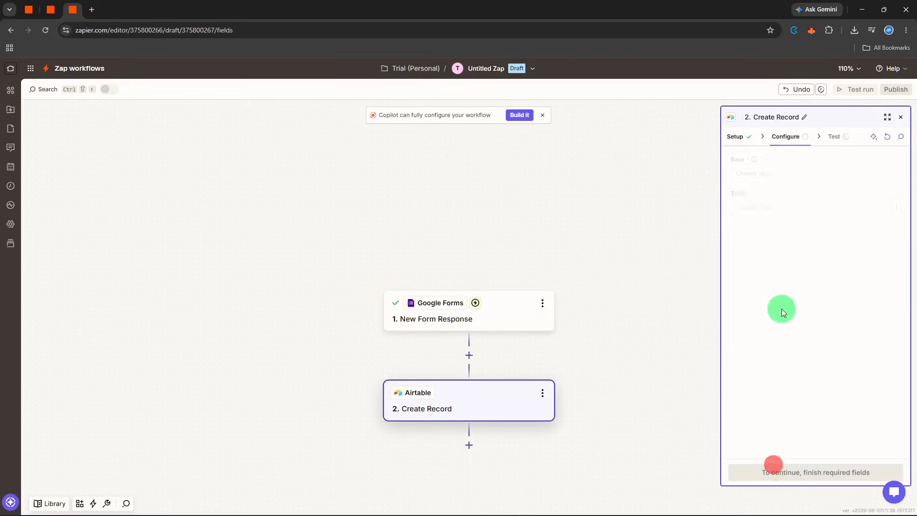
Step: Set both the base and the table of the Airtable record to Finance Requests
left_click(768, 171)
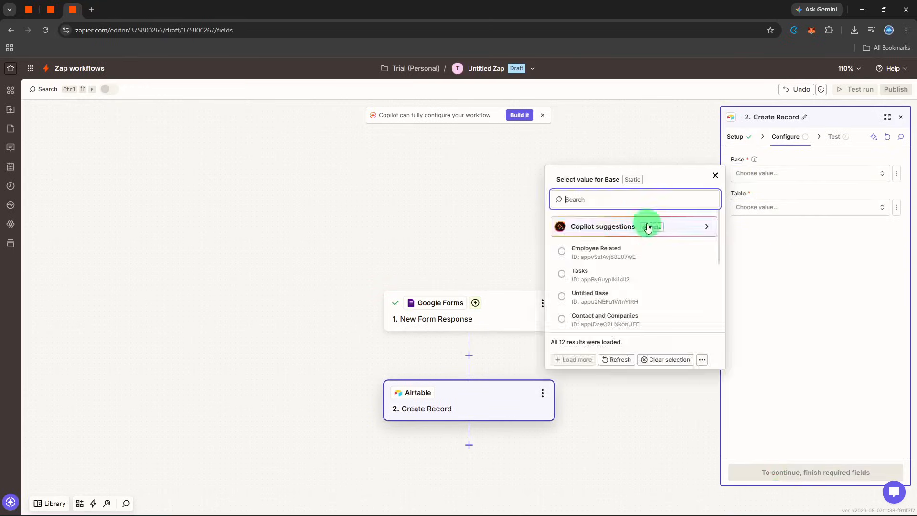
scroll(605, 281, "down", 3)
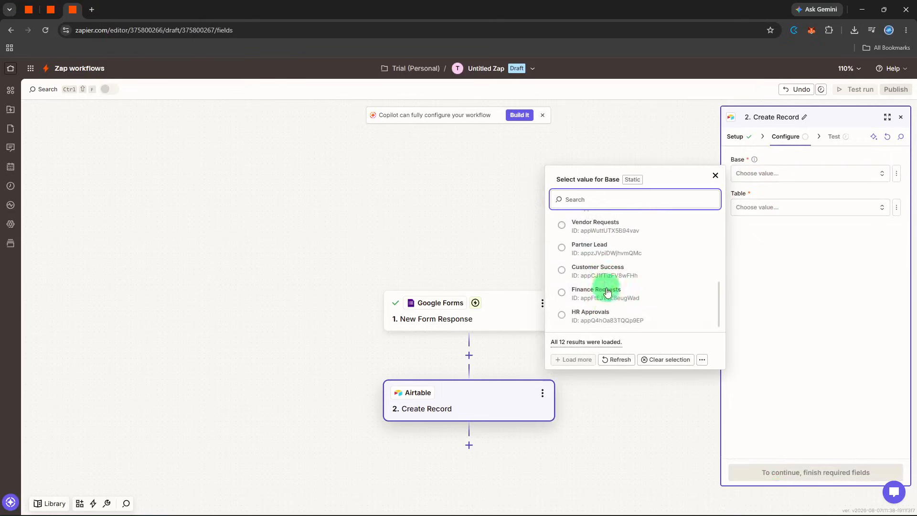
left_click(610, 293)
left_click(764, 204)
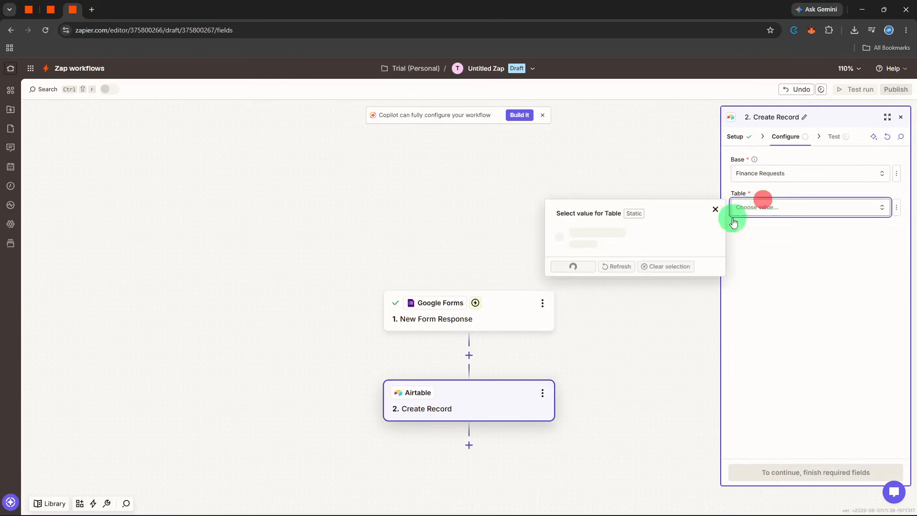
left_click(640, 245)
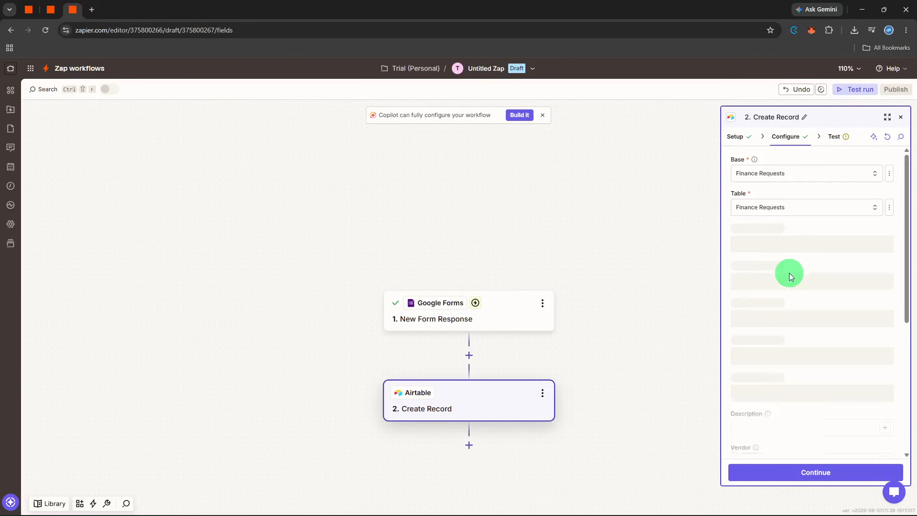
Step: Map the Requester field to the form's Requester Name and the Email field to Requester Email
left_click(883, 241)
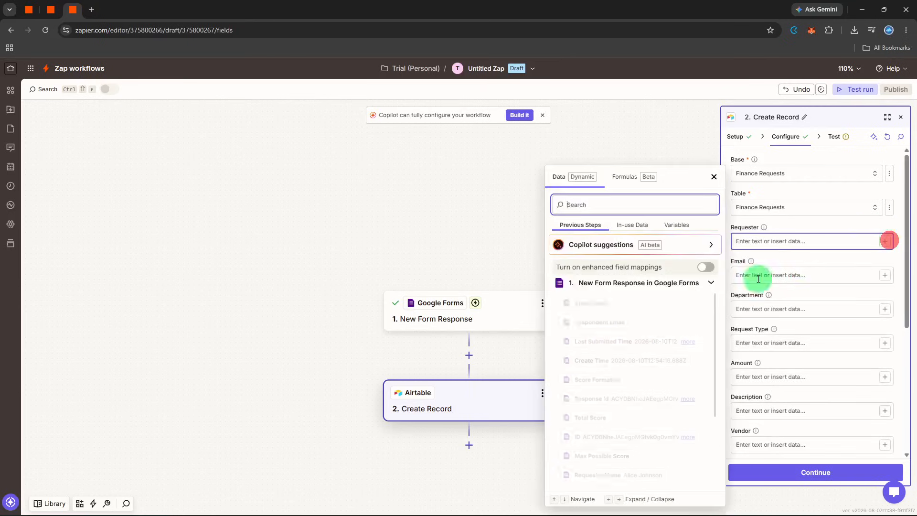
left_click(645, 380)
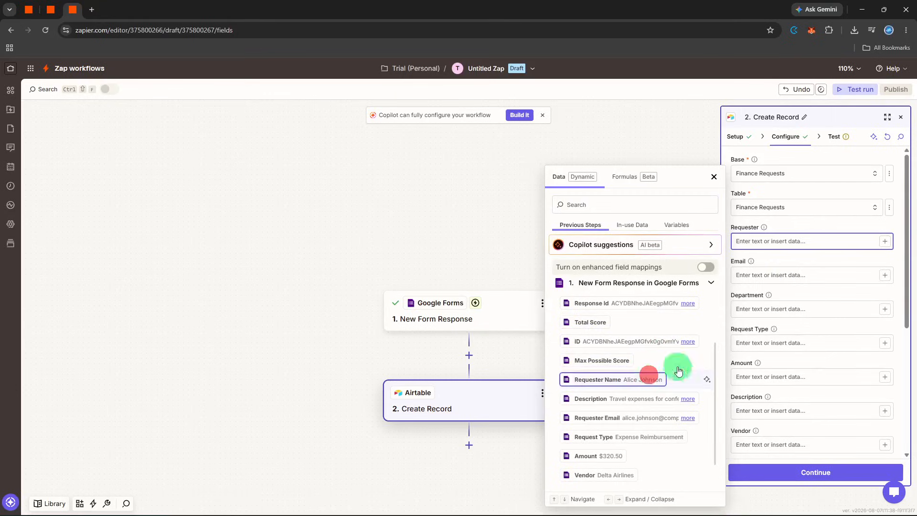
left_click(885, 276)
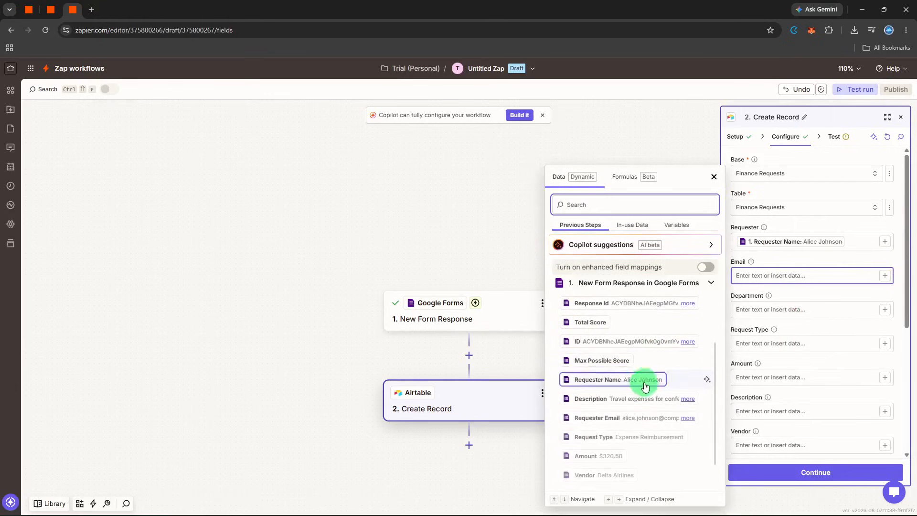
left_click(634, 416)
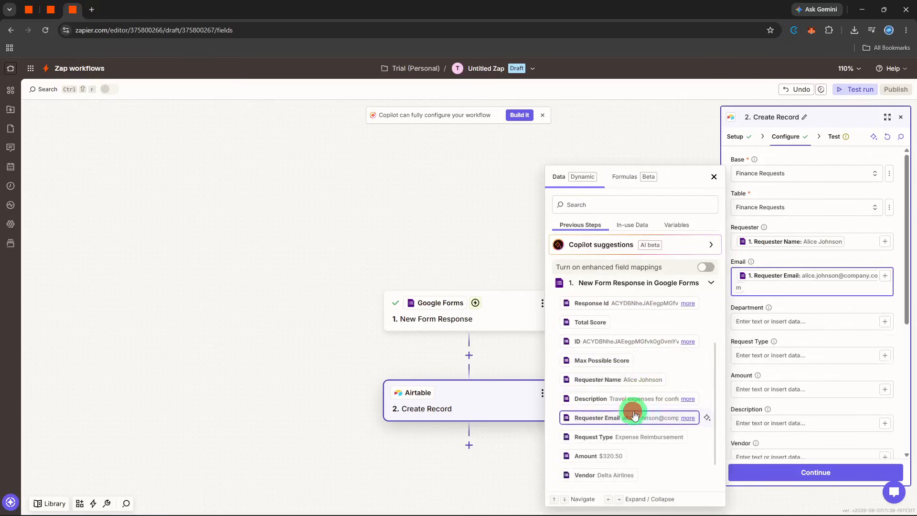
Step: Map the record's Department and Request Type fields to the matching Department and Request Type form answers
left_click(884, 321)
scroll(633, 396, "down", 2)
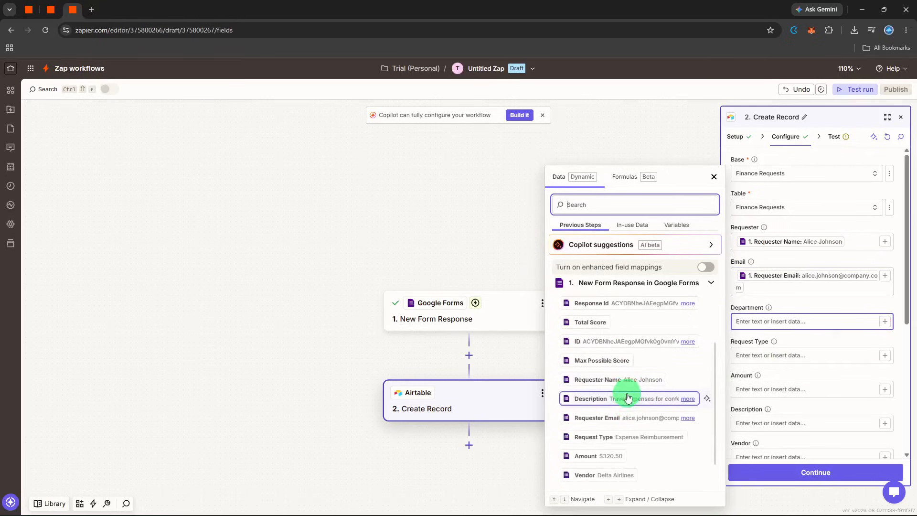
scroll(616, 387, "down", 2)
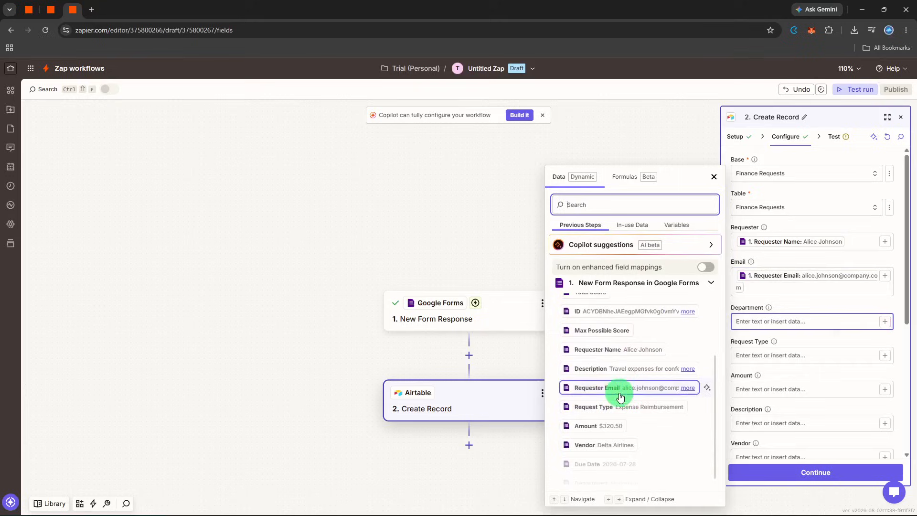
left_click(611, 475)
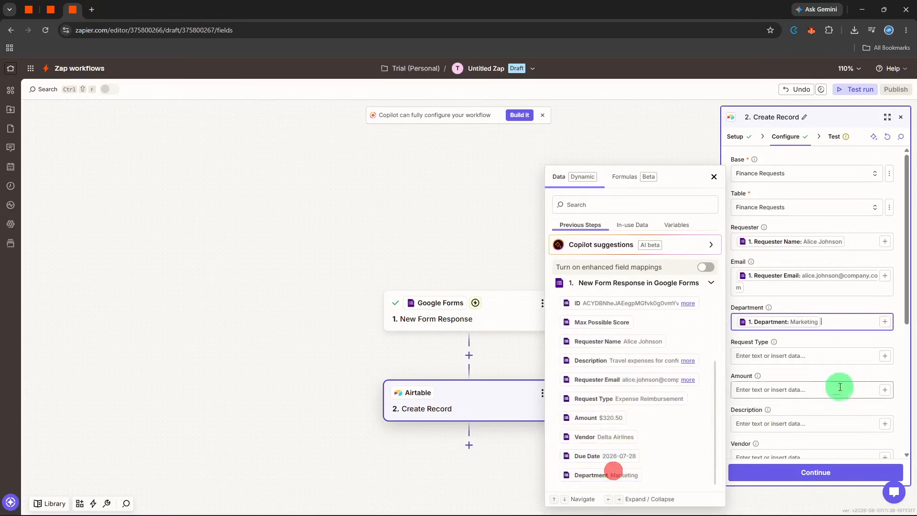
left_click(880, 361)
scroll(666, 409, "down", 2)
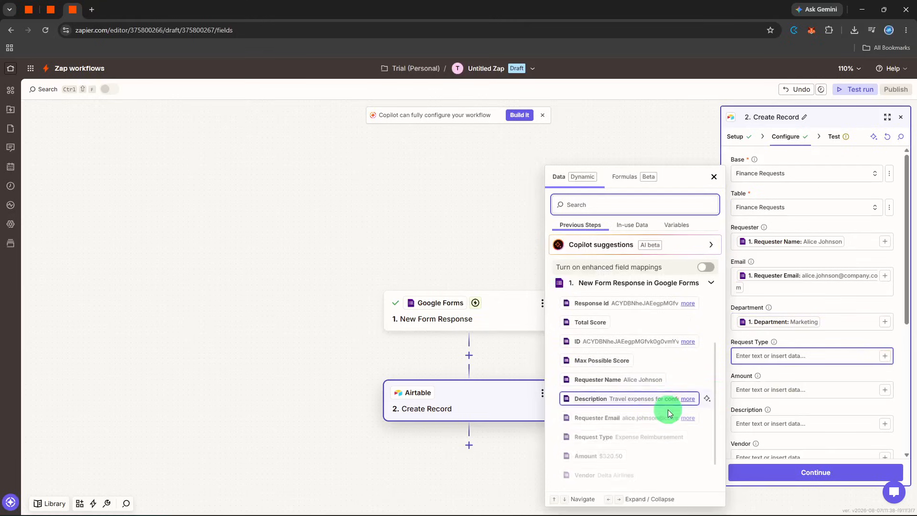
left_click(621, 438)
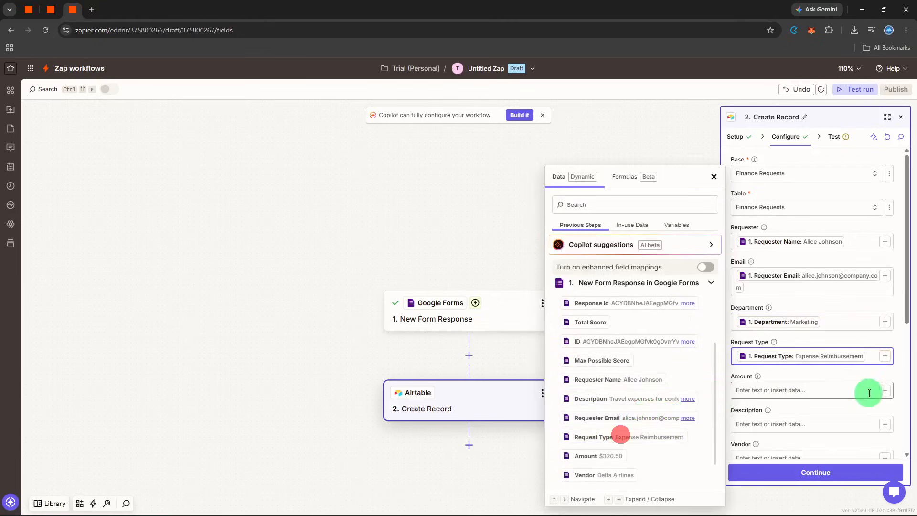
Step: Map the record's Amount field to the Amount answer from the form response
left_click(884, 389)
scroll(695, 417, "down", 2)
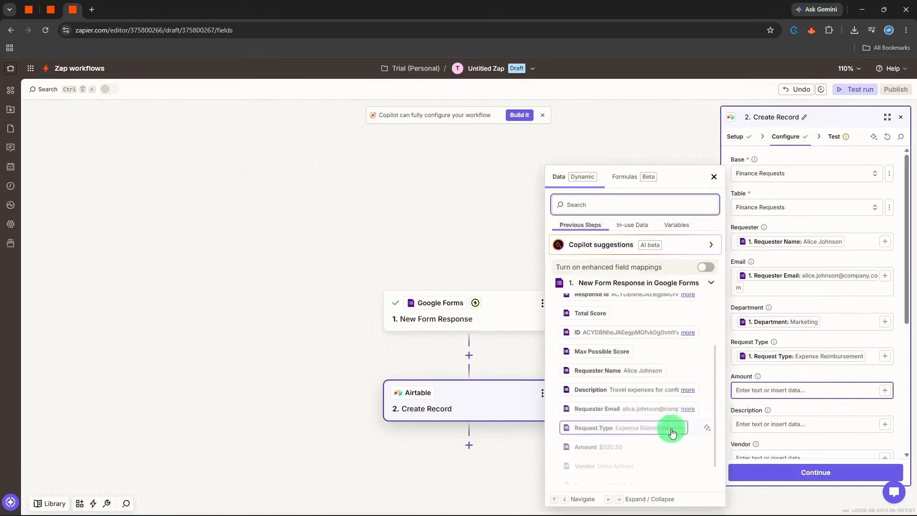
left_click(615, 444)
scroll(864, 422, "down", 1)
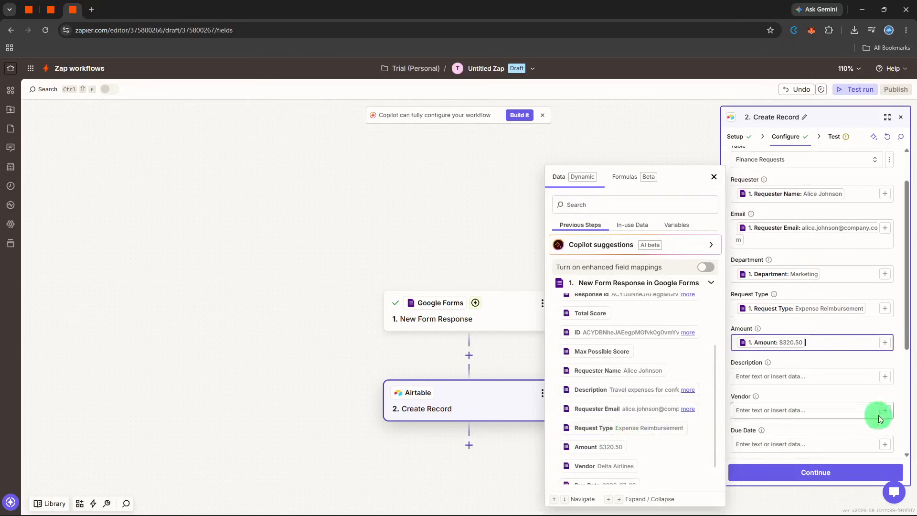
Step: Map the record's Vendor and Description fields to the matching Vendor and Description form answers
left_click(885, 410)
scroll(627, 437, "down", 2)
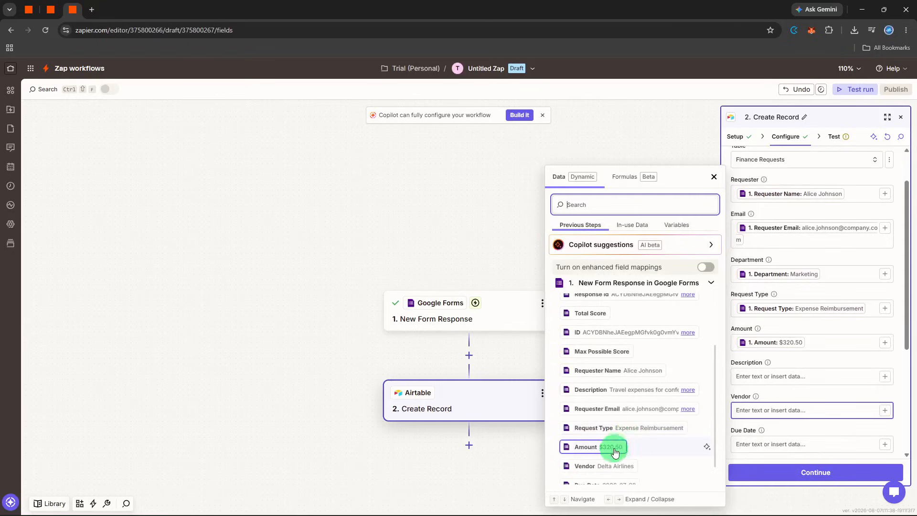
left_click(616, 464)
scroll(658, 448, "down", 1)
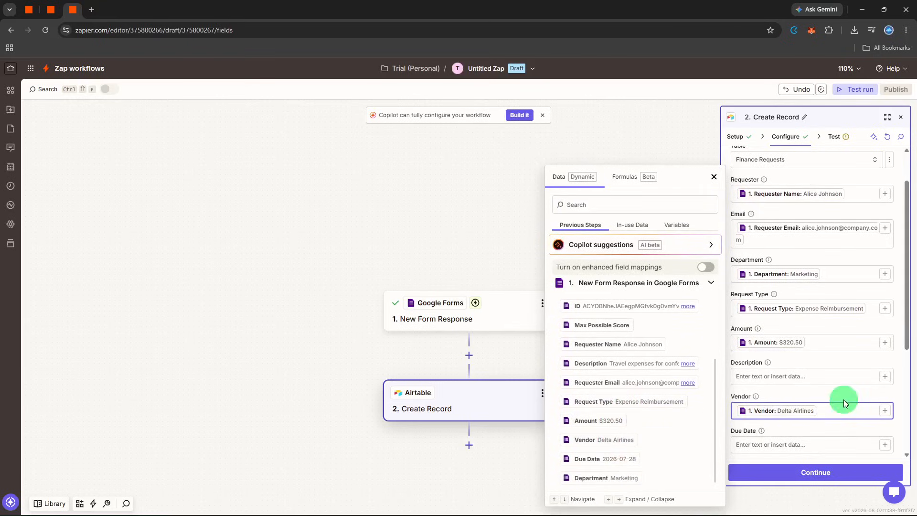
left_click(886, 377)
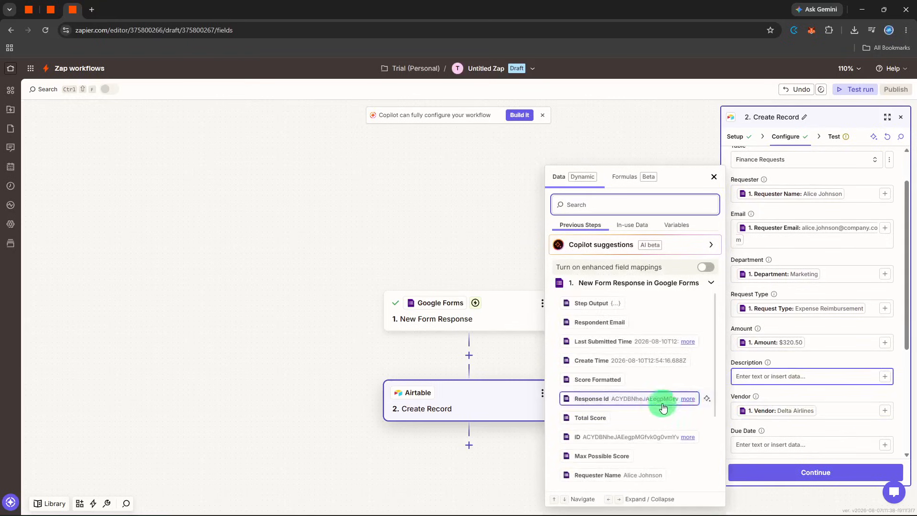
scroll(657, 406, "down", 1)
scroll(654, 406, "down", 2)
left_click(638, 387)
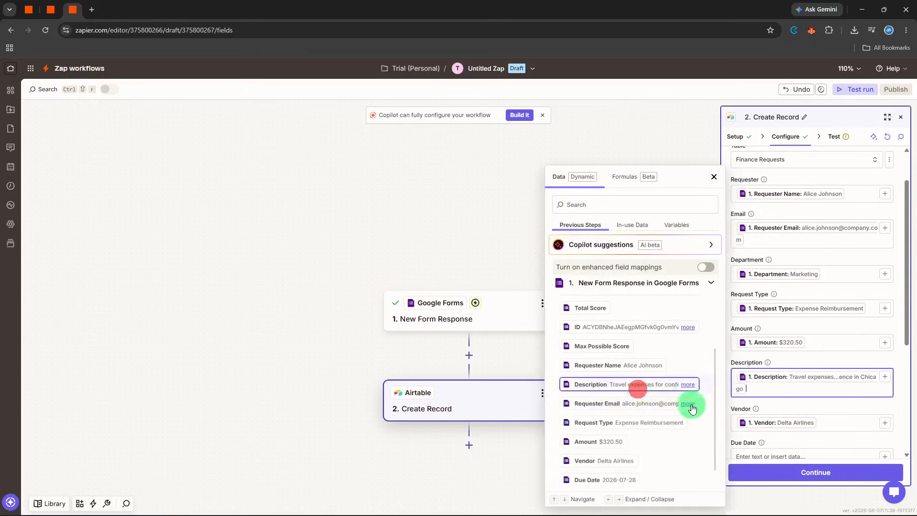
Step: Test the Create Record step and review the record data sent to Airtable
left_click(812, 466)
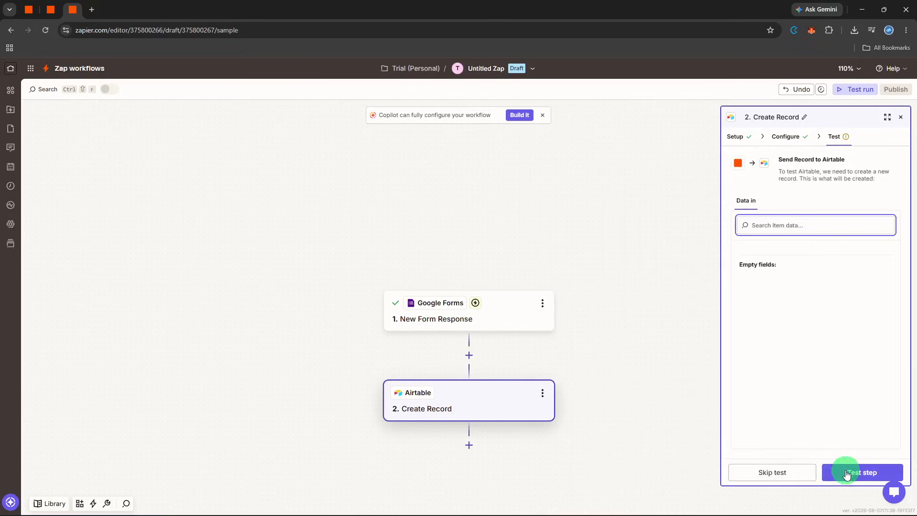
left_click(846, 473)
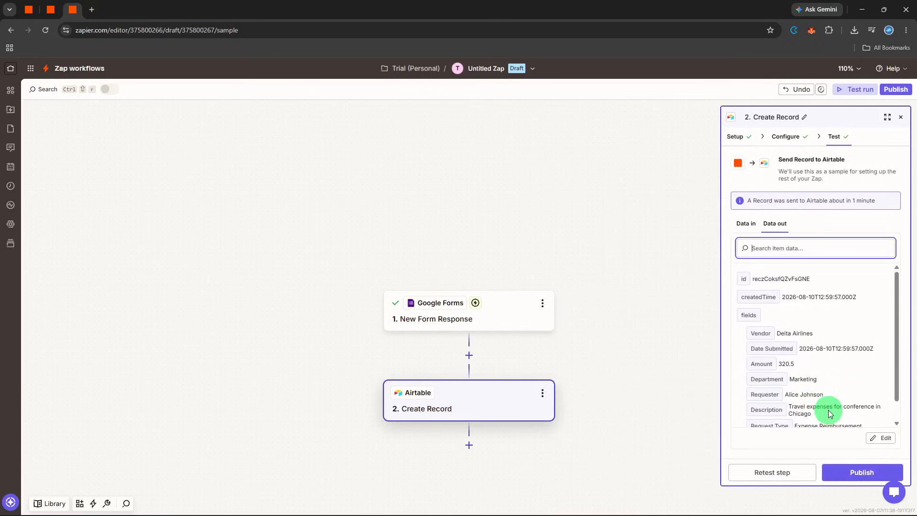
scroll(830, 410, "down", 2)
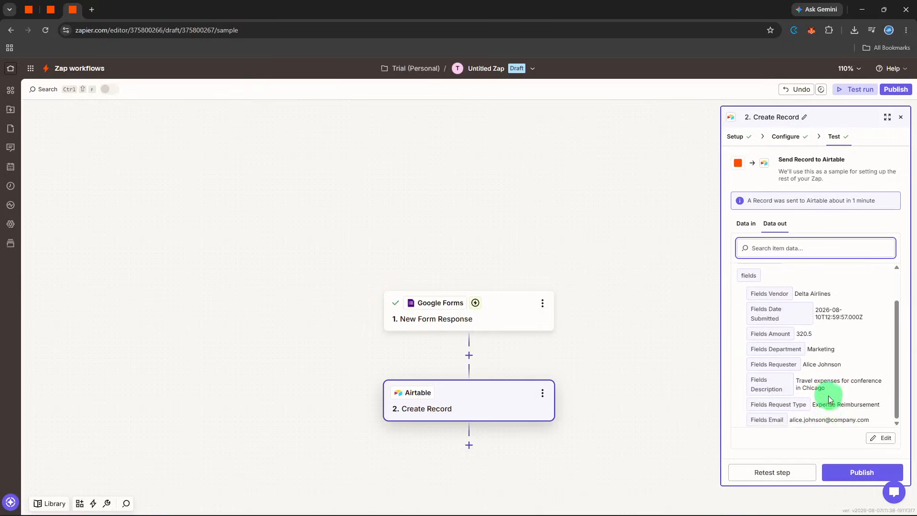
scroll(875, 409, "up", 2)
left_click(902, 118)
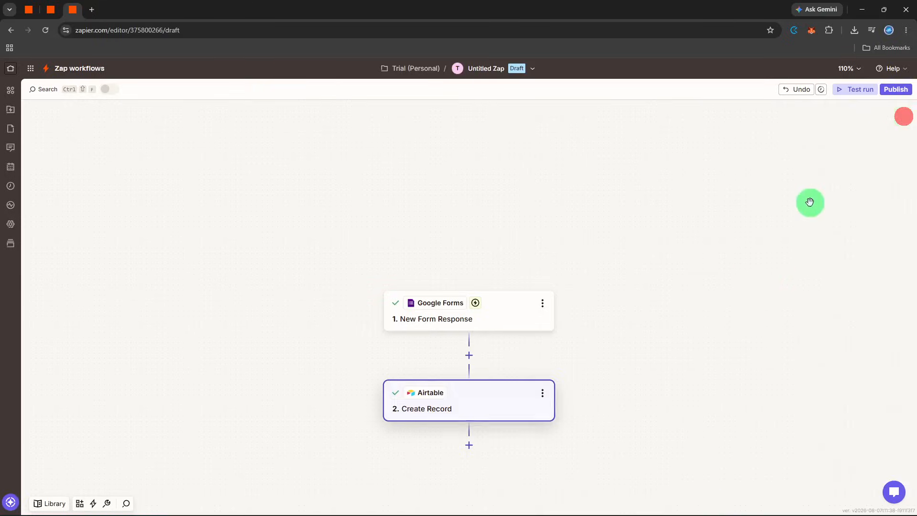
Step: Add a Slack action after Create Record with the Send Channel Message event and proceed to its configuration
left_click(474, 447)
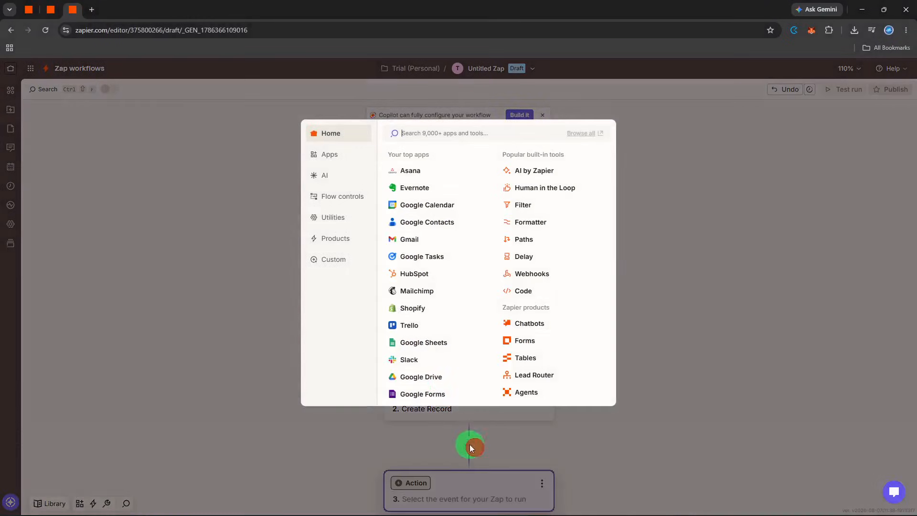
left_click(410, 357)
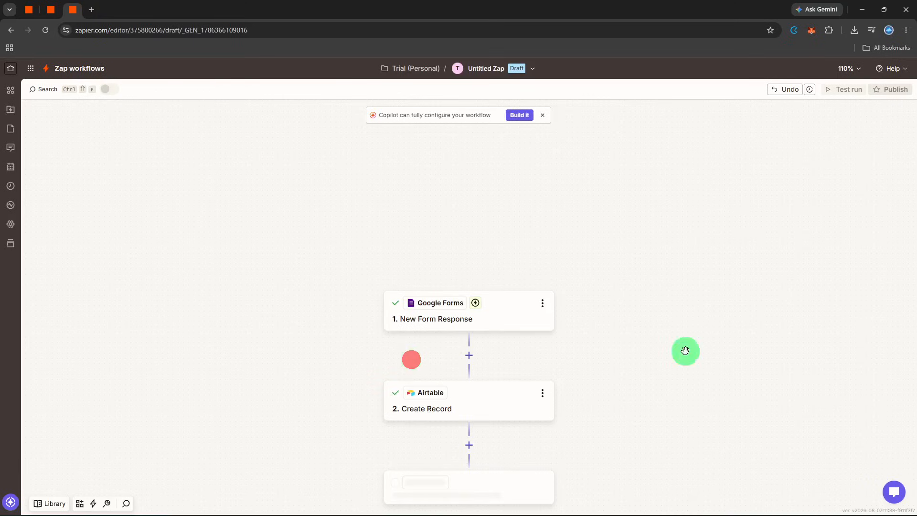
left_click(814, 219)
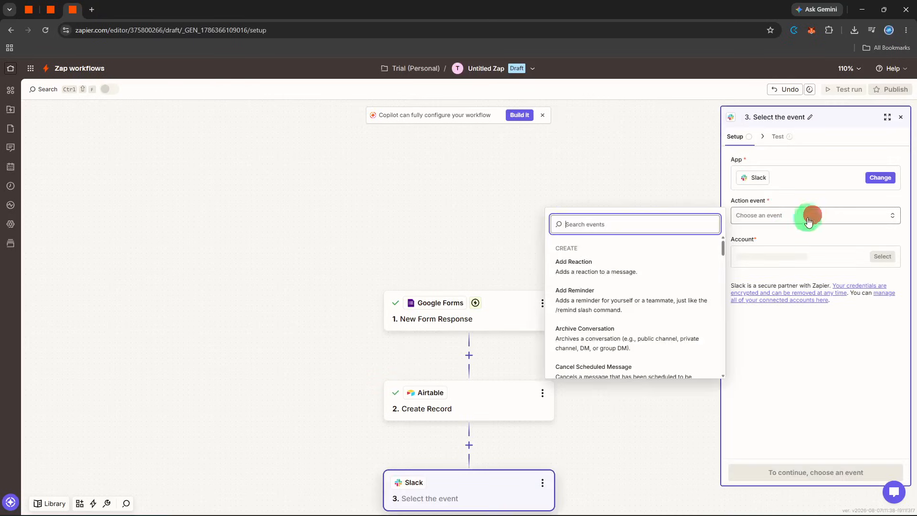
type("se")
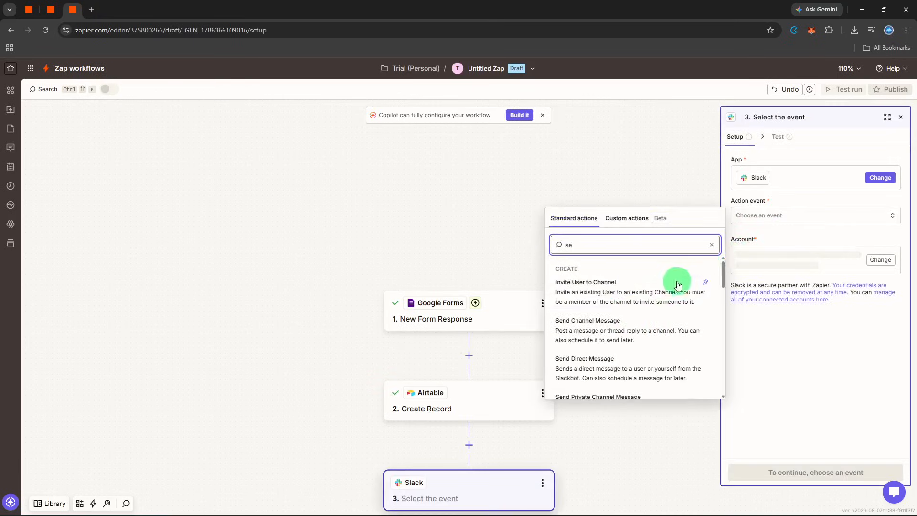
left_click(613, 324)
left_click(809, 473)
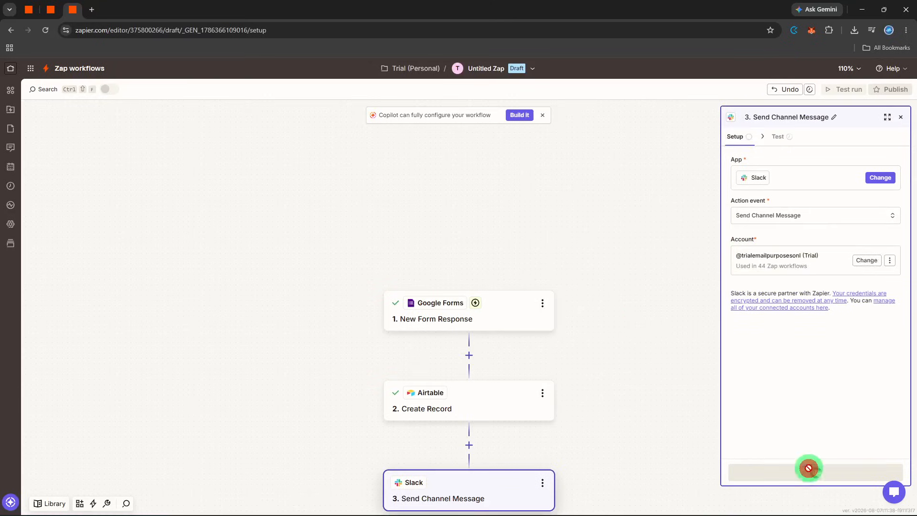
Step: Choose the finance channel for the Slack message and enter "New Finance Request" as its message text
left_click(807, 177)
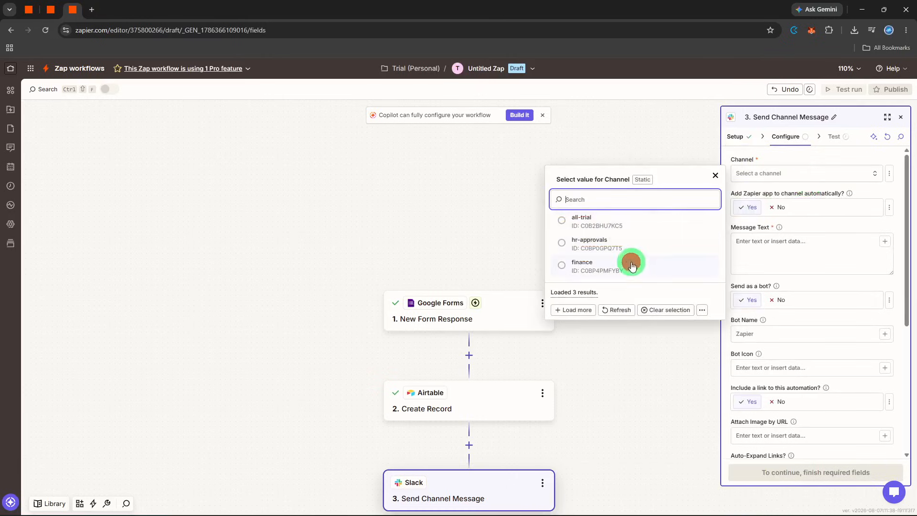
left_click(630, 262)
left_click(812, 245)
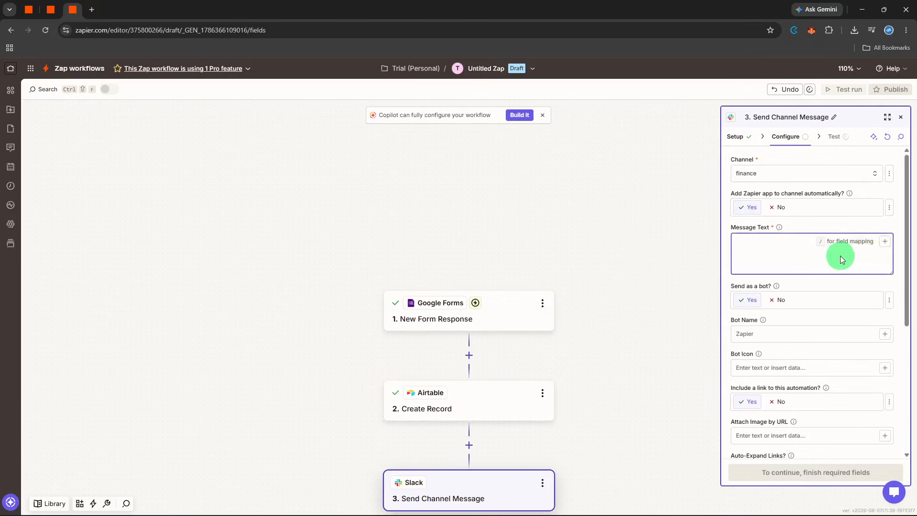
type("New Finance Reques")
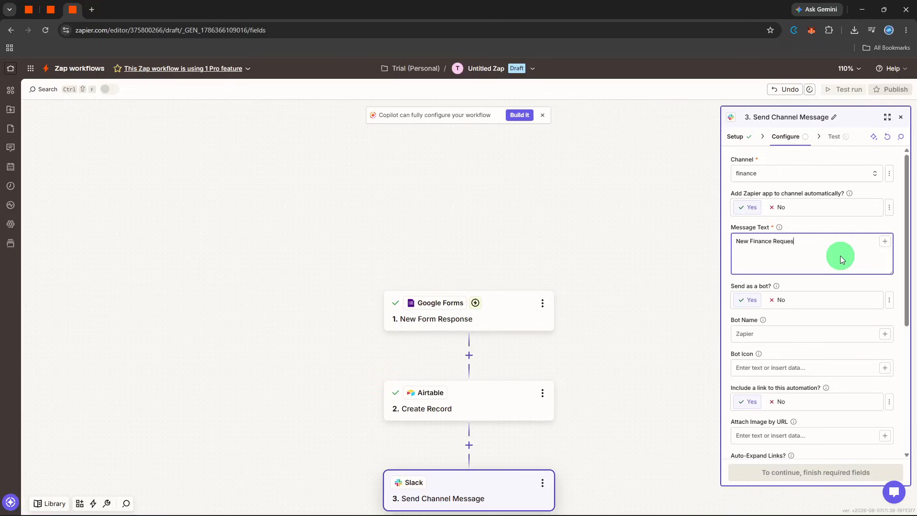
type("t")
left_click(884, 250)
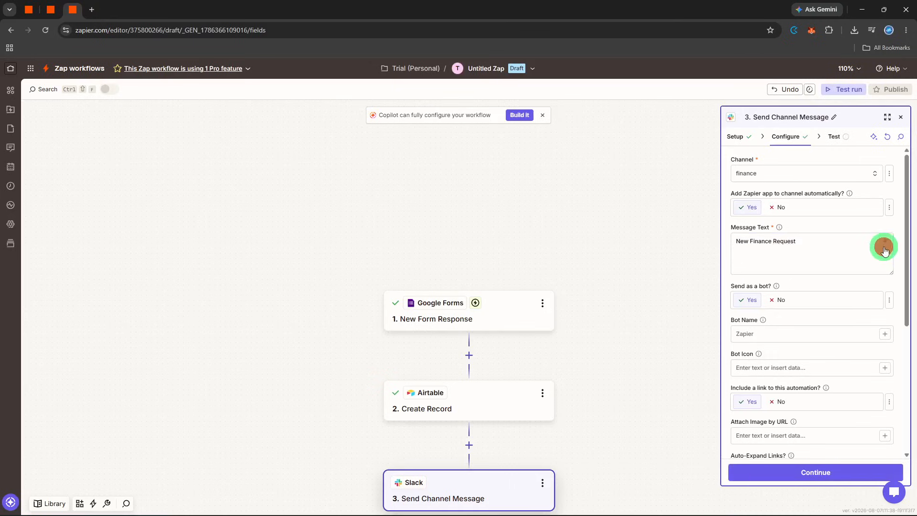
left_click(884, 249)
left_click(688, 365)
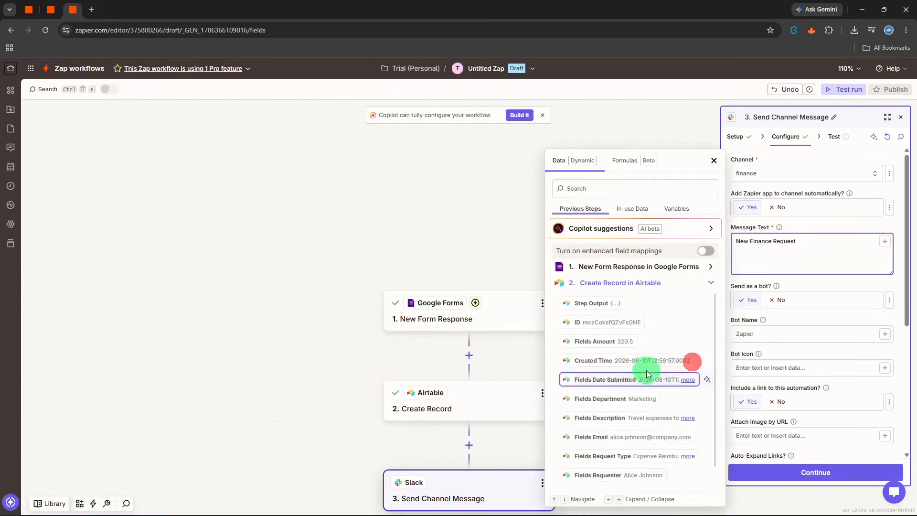
left_click(627, 400)
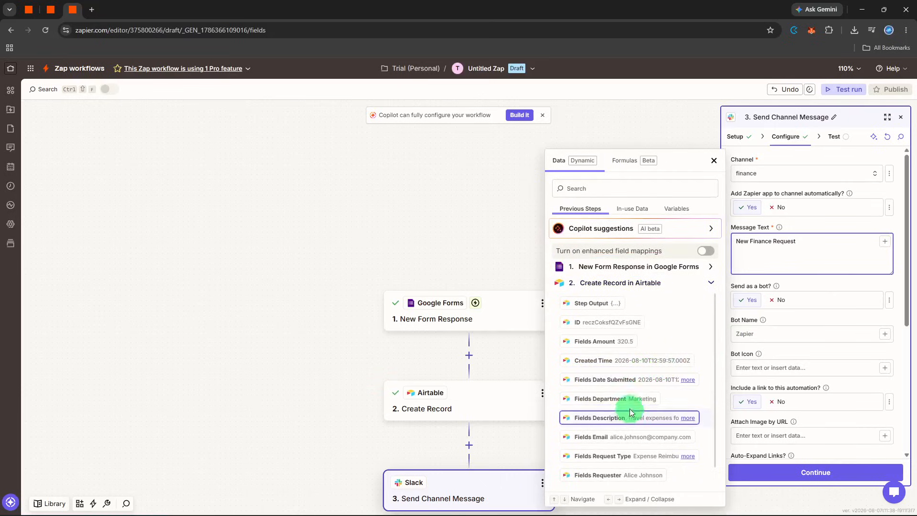
left_click(630, 412)
left_click(789, 270)
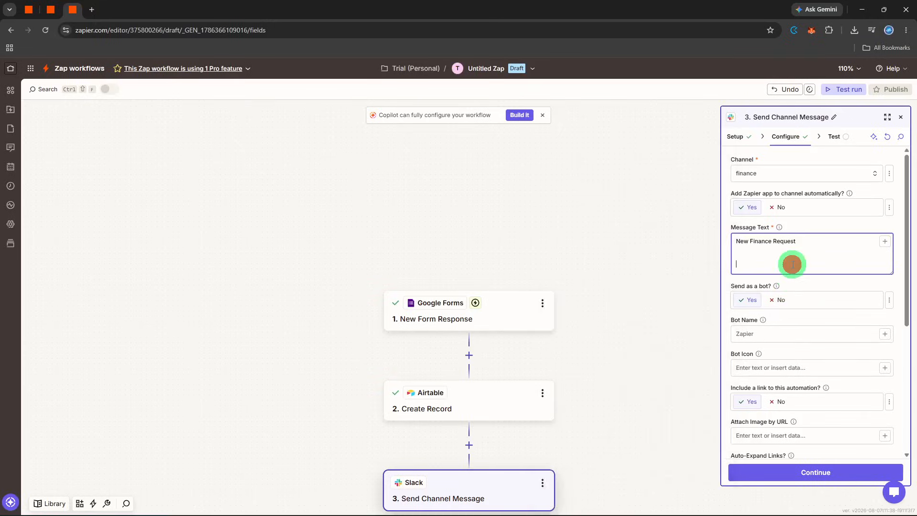
Step: Insert the Airtable record's Request Type, Requester and Vendor fields into the Slack message text
left_click(893, 243)
left_click(889, 245)
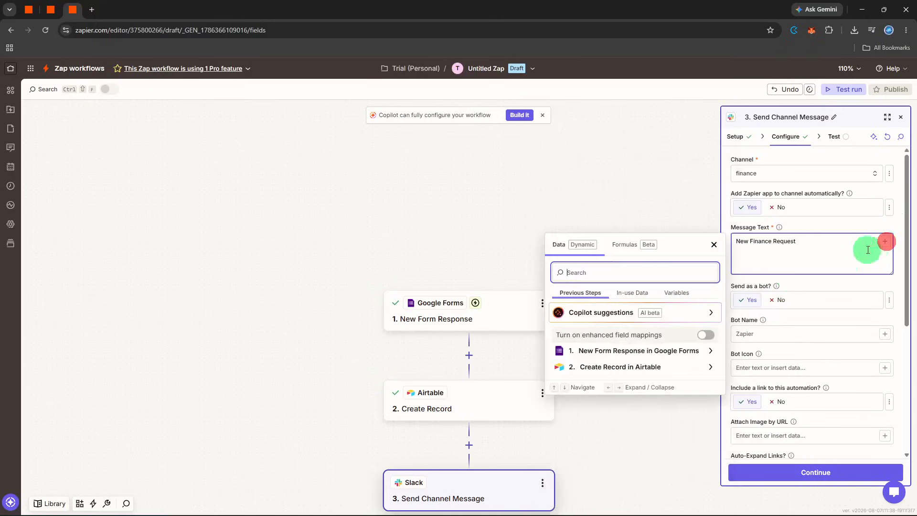
left_click(668, 371)
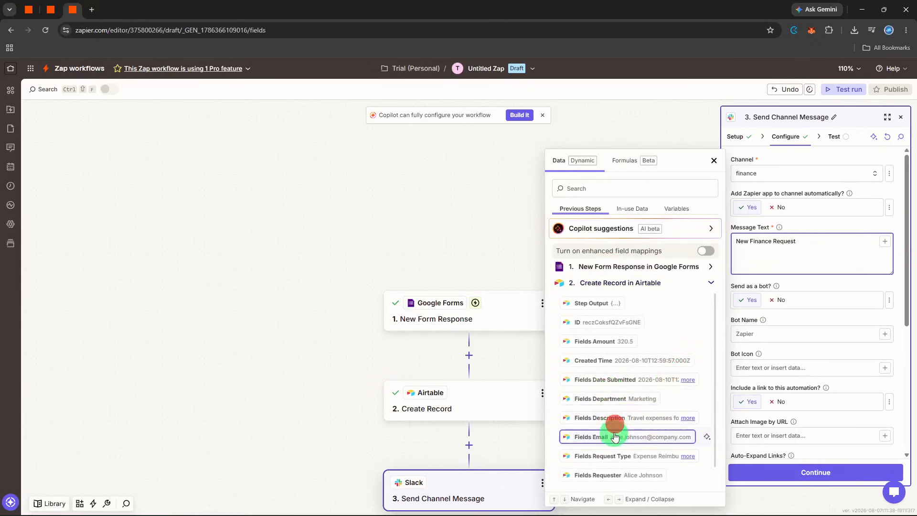
left_click(615, 453)
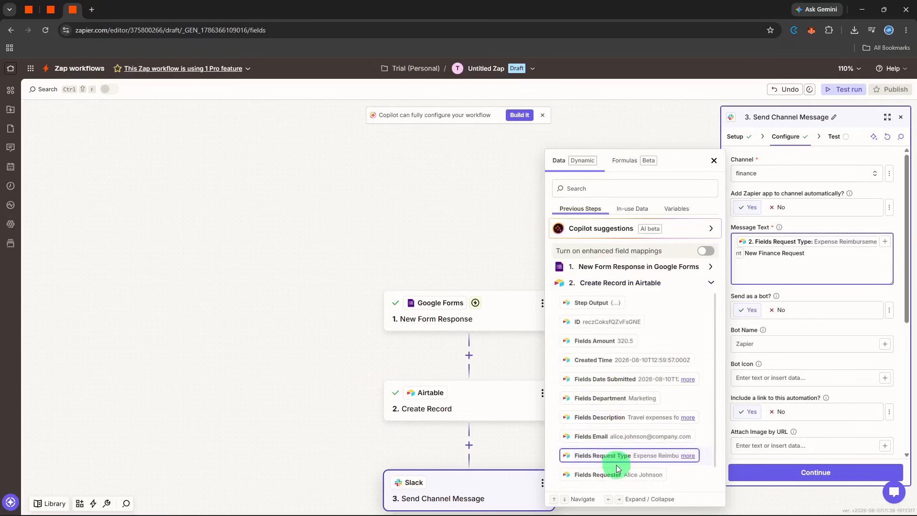
left_click(616, 456)
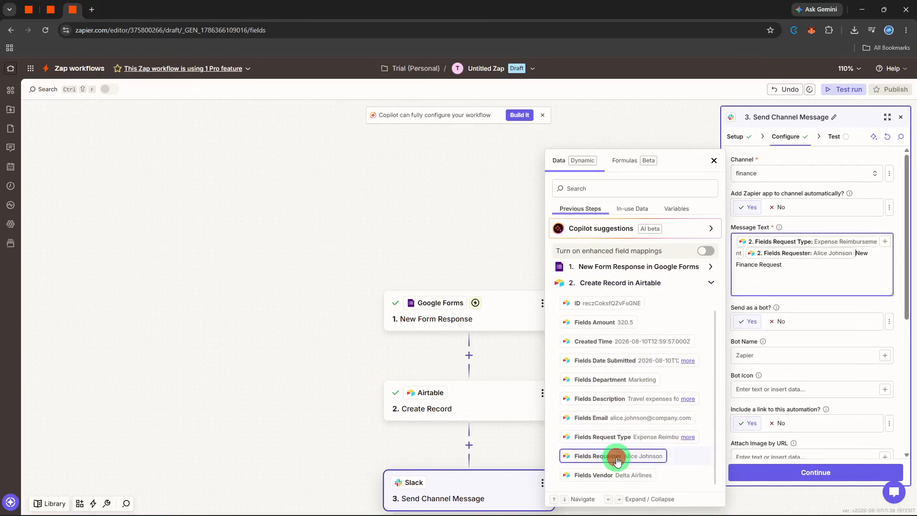
left_click(651, 471)
left_click(820, 304)
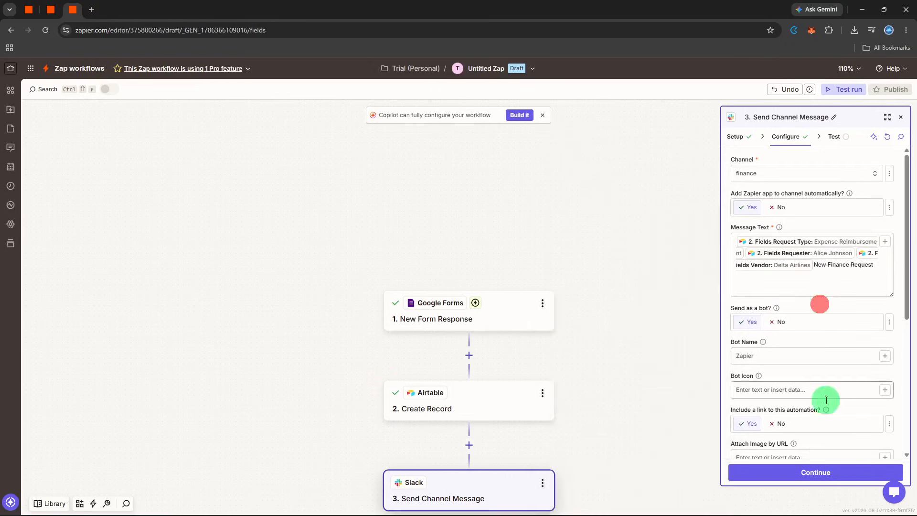
Step: Test the Send Channel Message step by sending a sample message to Slack, and close its settings
left_click(820, 474)
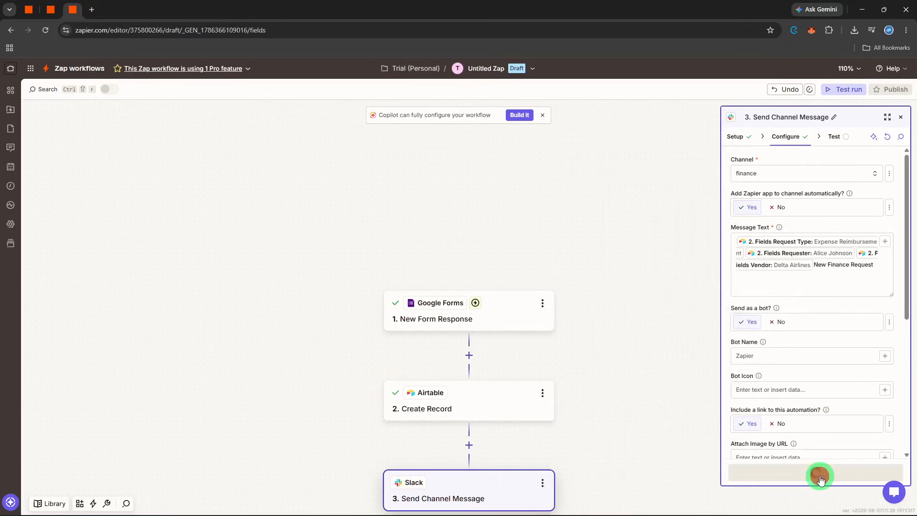
left_click(845, 475)
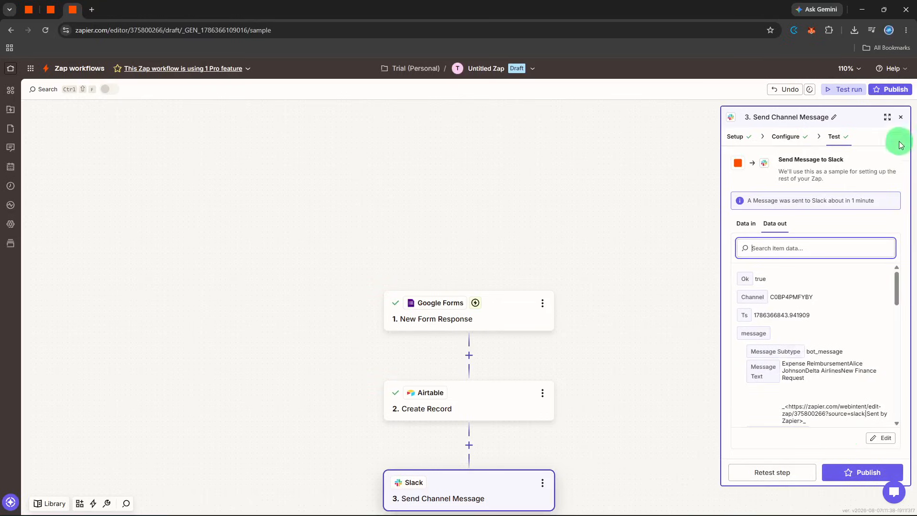
left_click(899, 118)
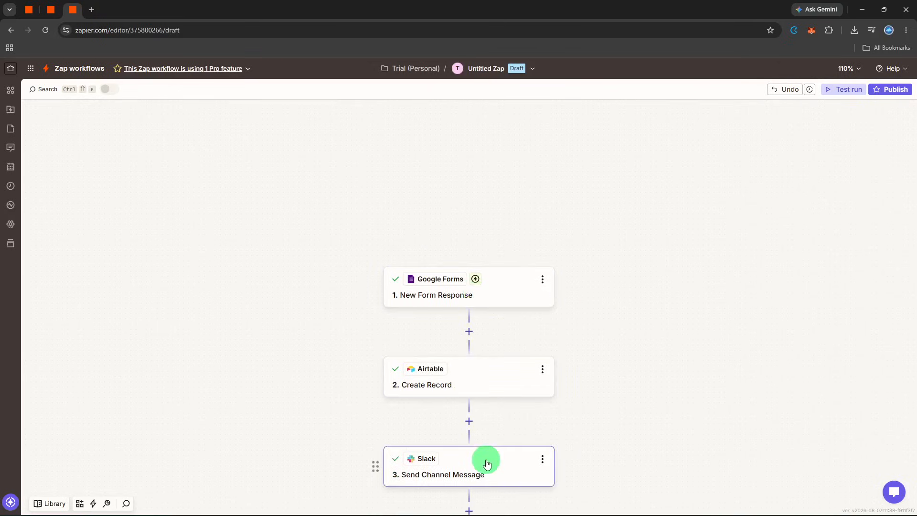
Step: Rename the Zap as "finance notification automation"
left_click(469, 70)
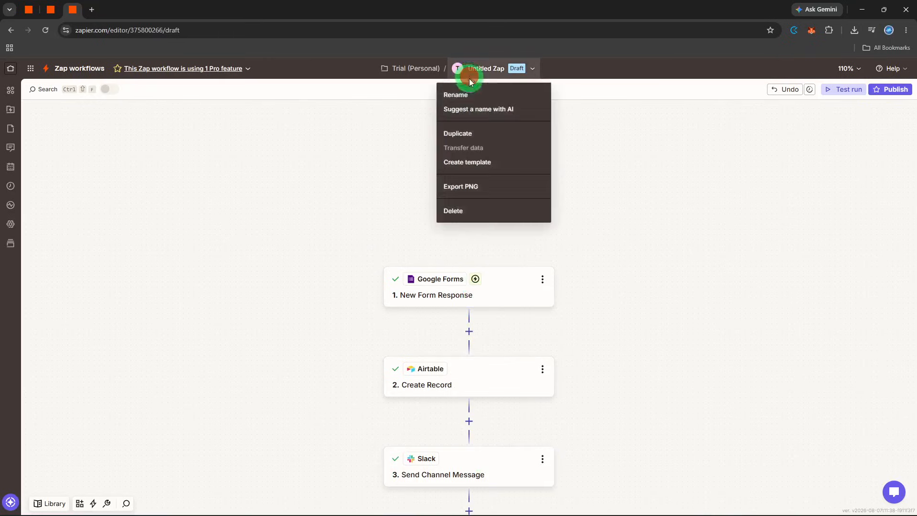
left_click(470, 103)
type("fi")
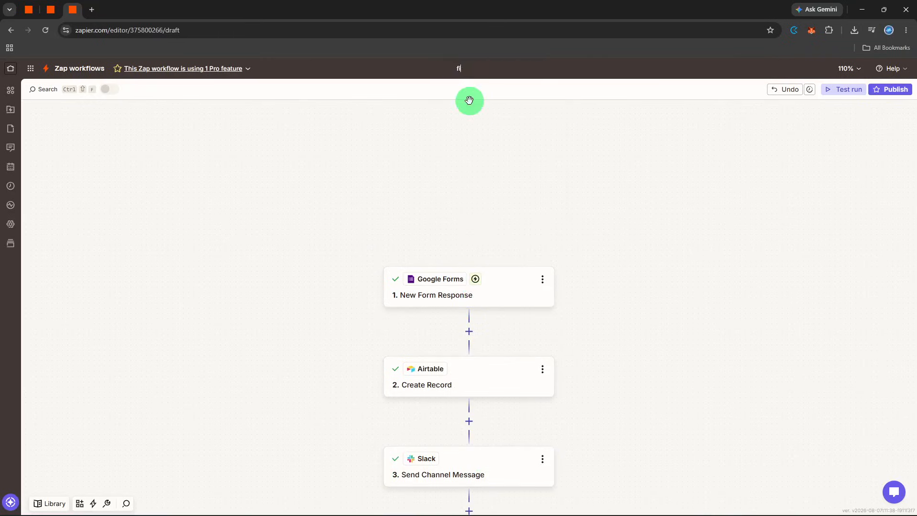
type("nance notification automation")
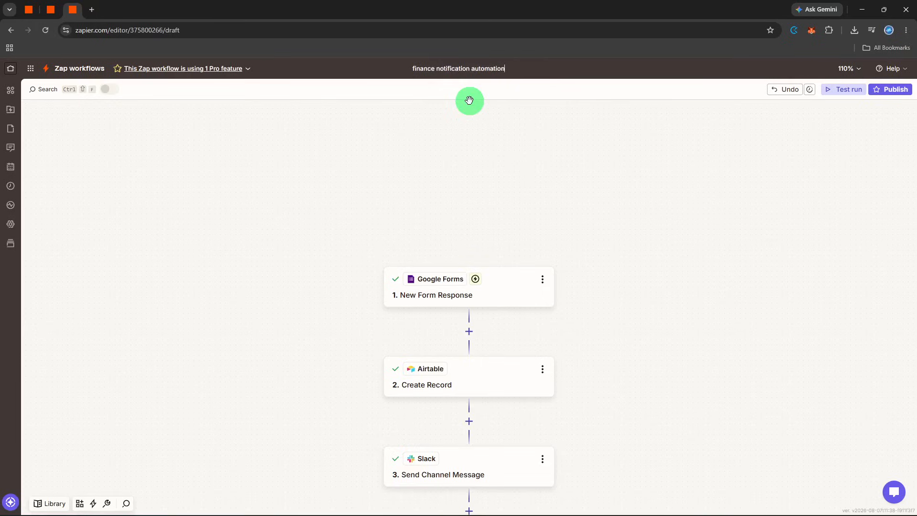
key("Return")
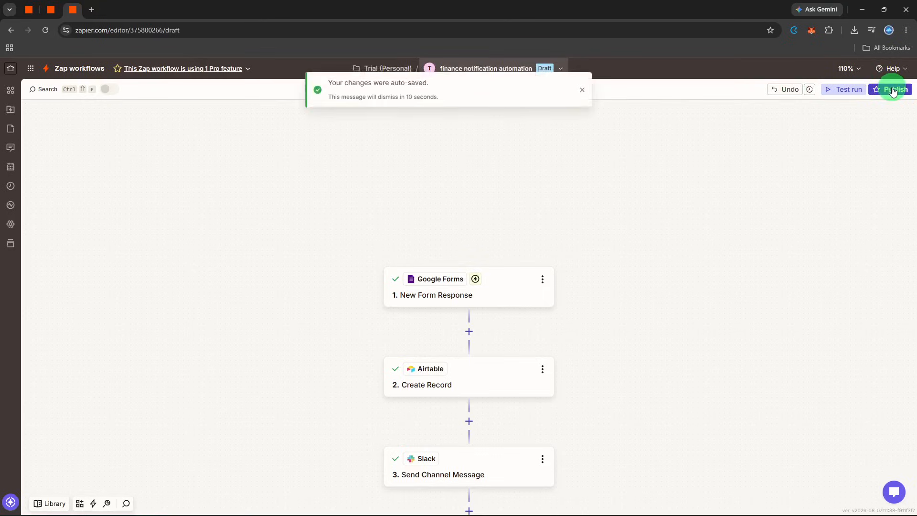